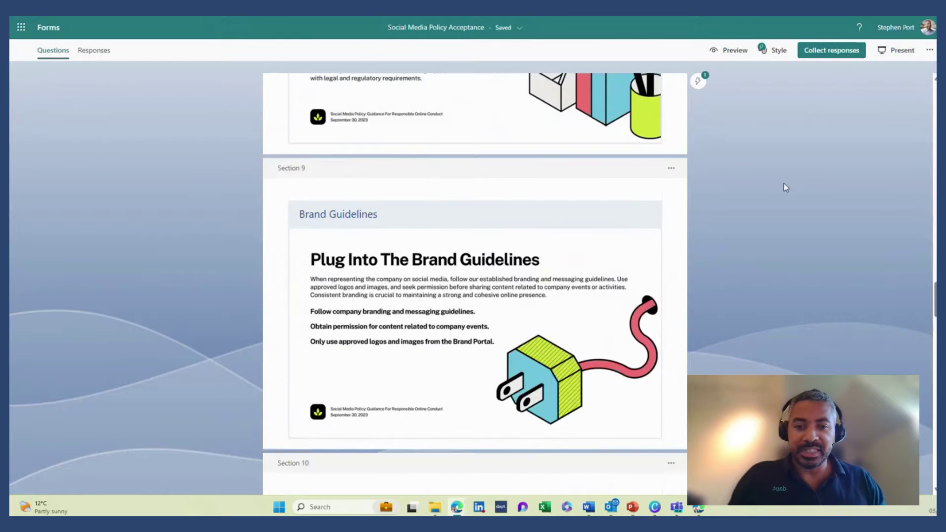
- Review the remaining policy sections from Brand Guidelines onward and the five Knowledge Check questions with their marked correct answers
{"action": "scroll", "coordinate": [786, 187], "scroll_direction": "down", "scroll_amount": 2}
{"action": "scroll", "coordinate": [786, 188], "scroll_direction": "down", "scroll_amount": 6}
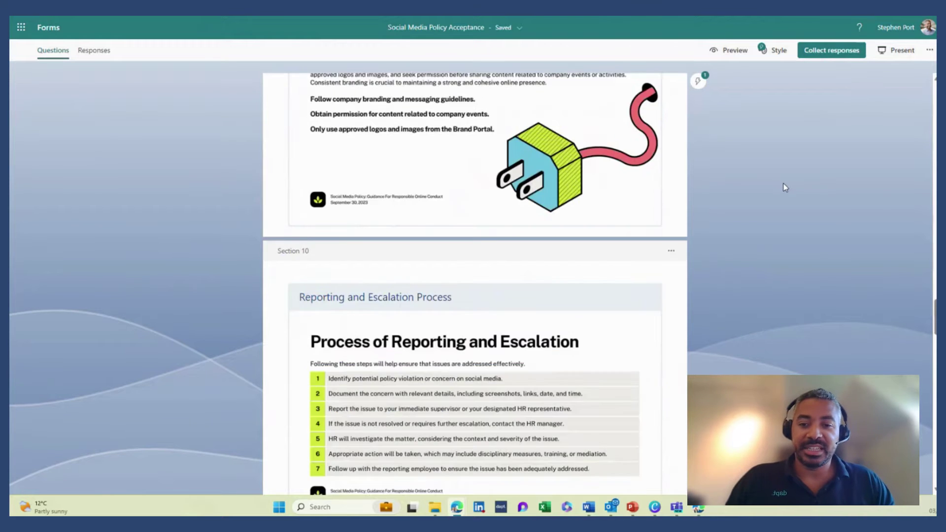
{"action": "scroll", "coordinate": [783, 185], "scroll_direction": "down", "scroll_amount": 8}
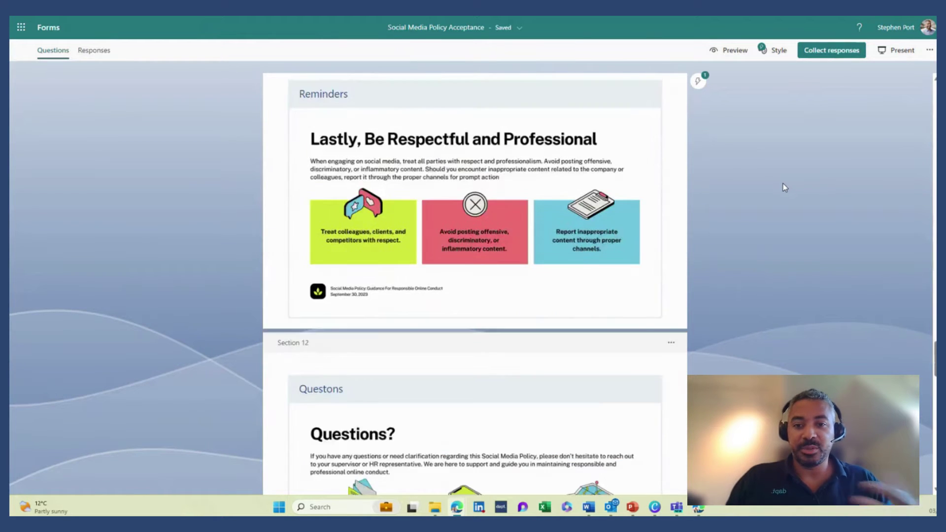
{"action": "scroll", "coordinate": [783, 184], "scroll_direction": "down", "scroll_amount": 6}
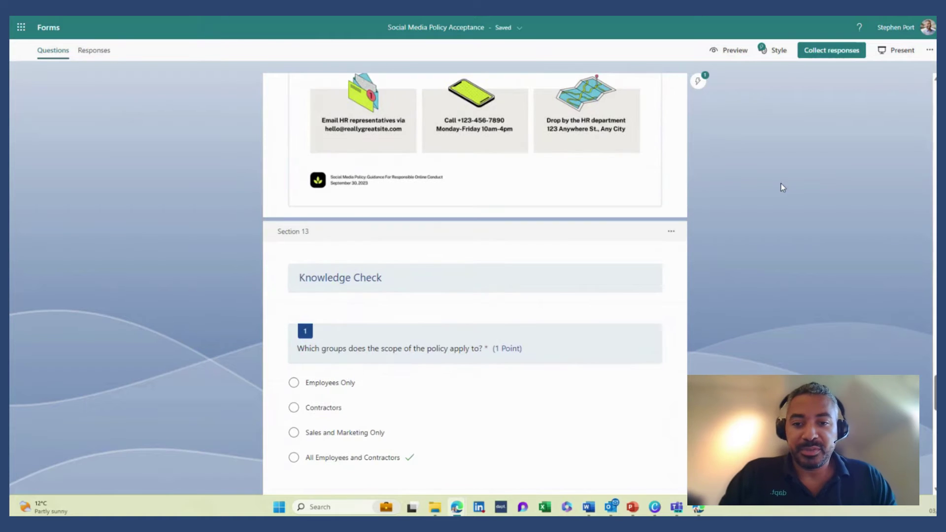
{"action": "scroll", "coordinate": [782, 183], "scroll_direction": "down", "scroll_amount": 3}
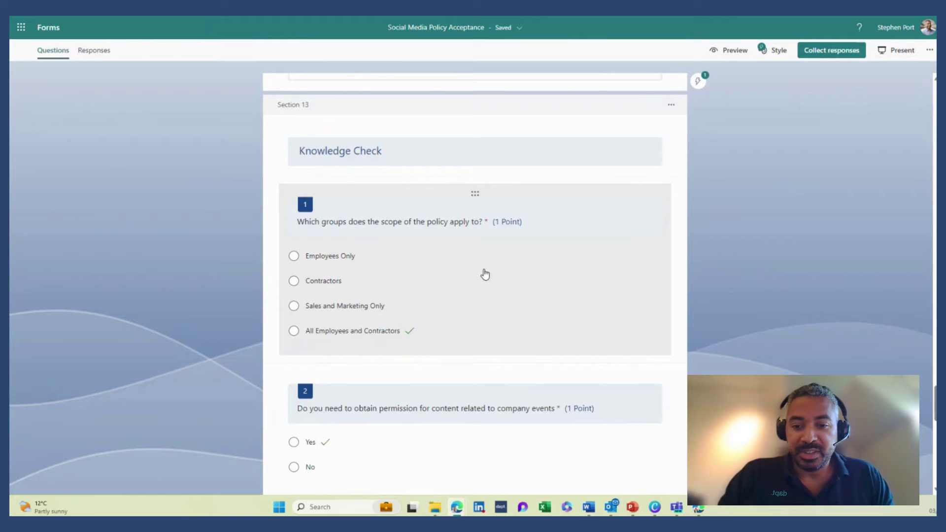
{"action": "scroll", "coordinate": [485, 274], "scroll_direction": "down", "scroll_amount": 5}
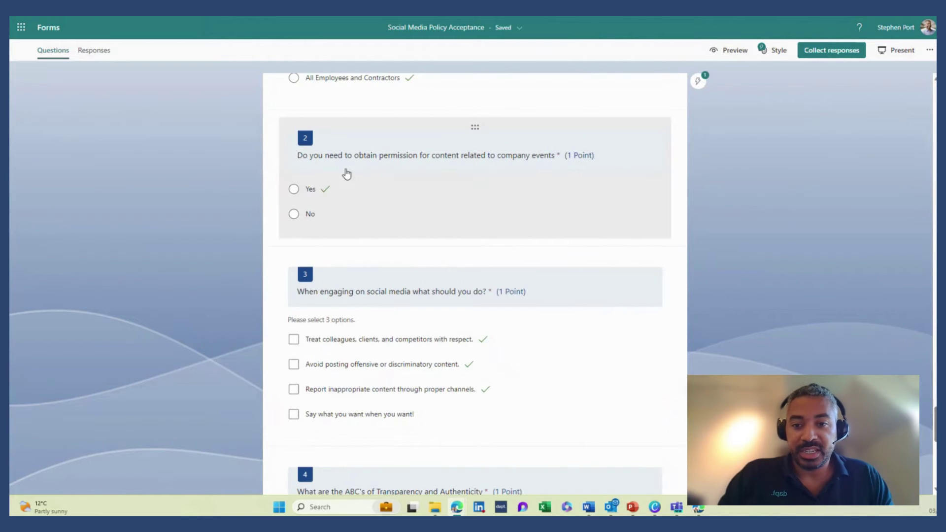
{"action": "scroll", "coordinate": [493, 232], "scroll_direction": "down", "scroll_amount": 3}
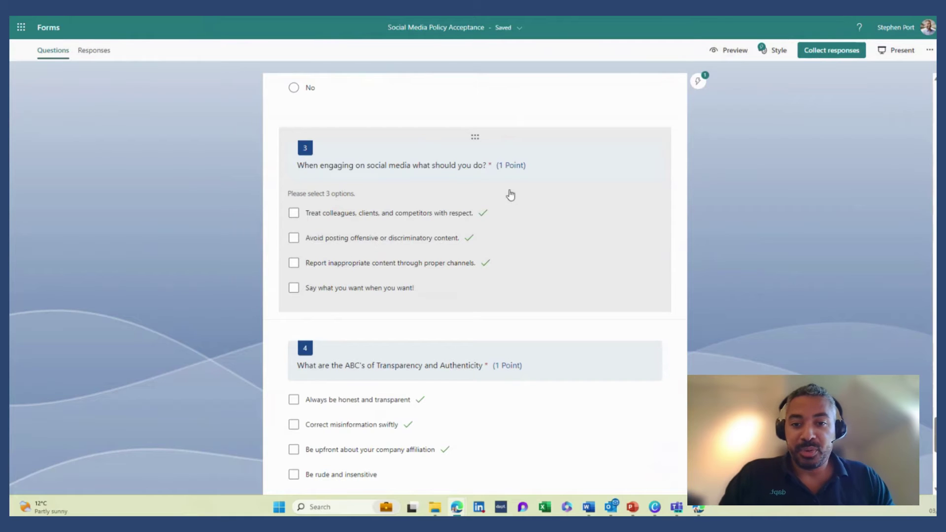
{"action": "scroll", "coordinate": [522, 249], "scroll_direction": "down", "scroll_amount": 4}
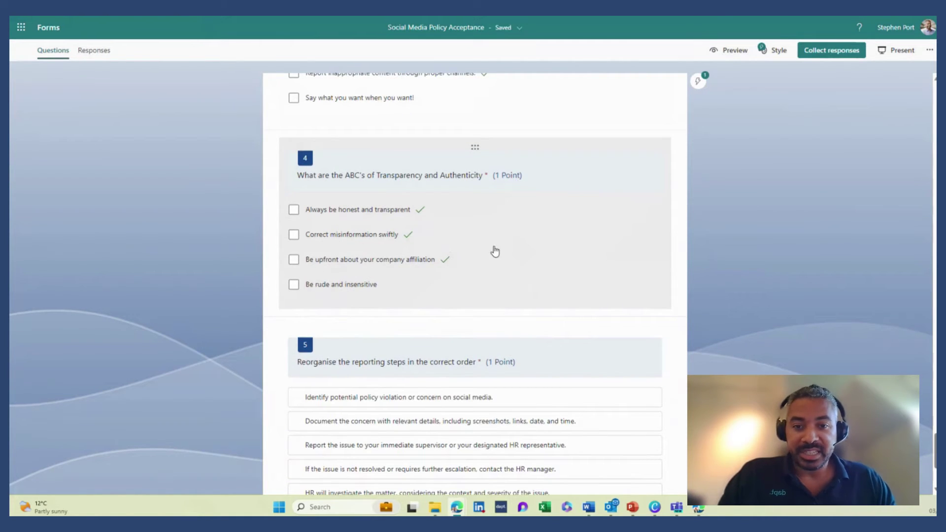
{"action": "scroll", "coordinate": [496, 252], "scroll_direction": "down", "scroll_amount": 4}
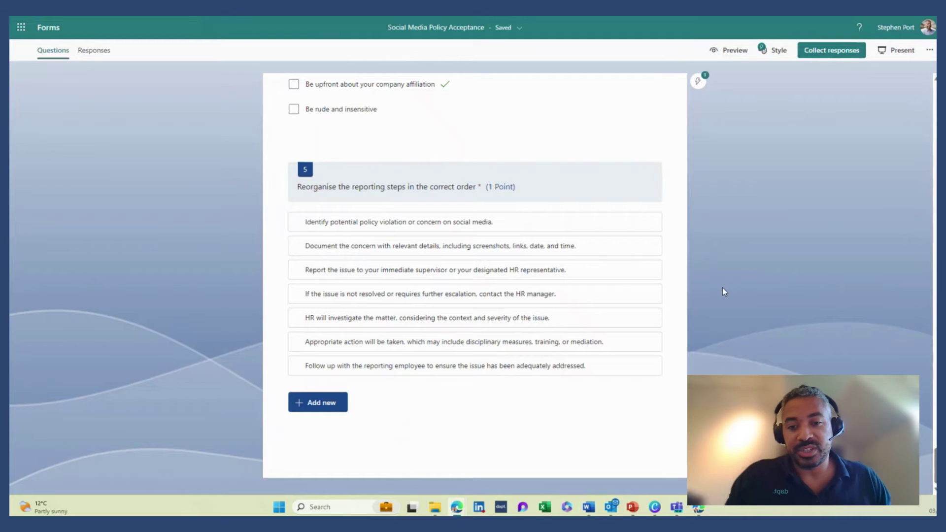
- Preview the Social Media Policy Acceptance form and page through the policy sections to the Knowledge Check on page 13
{"action": "left_click", "coordinate": [729, 53]}
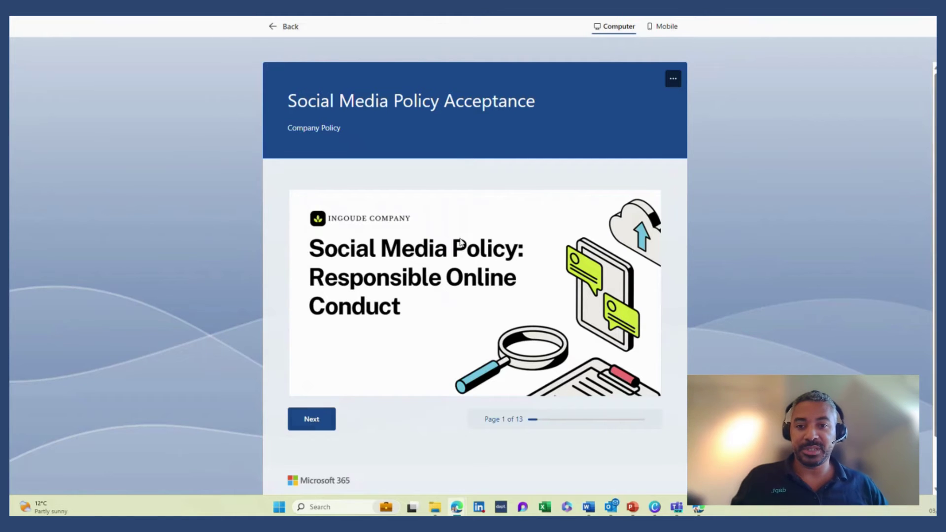
{"action": "left_click", "coordinate": [312, 424]}
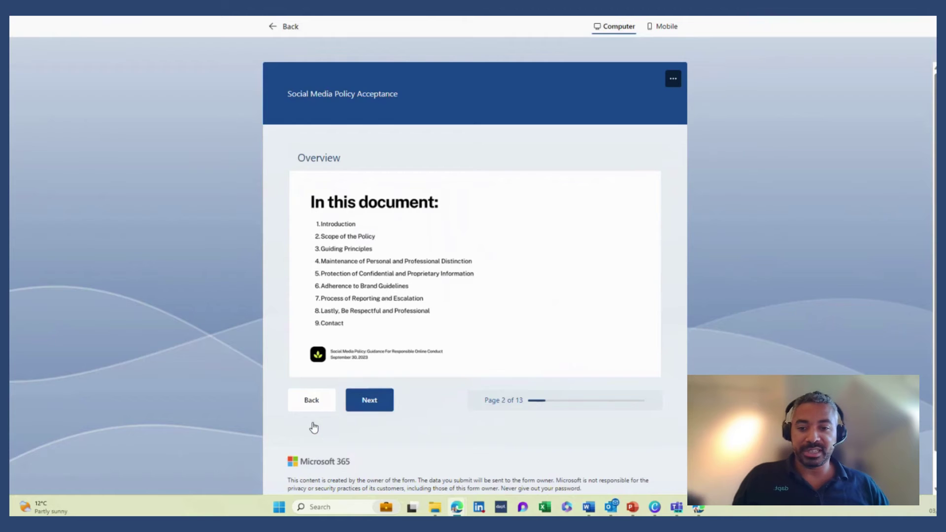
{"action": "left_click", "coordinate": [377, 405]}
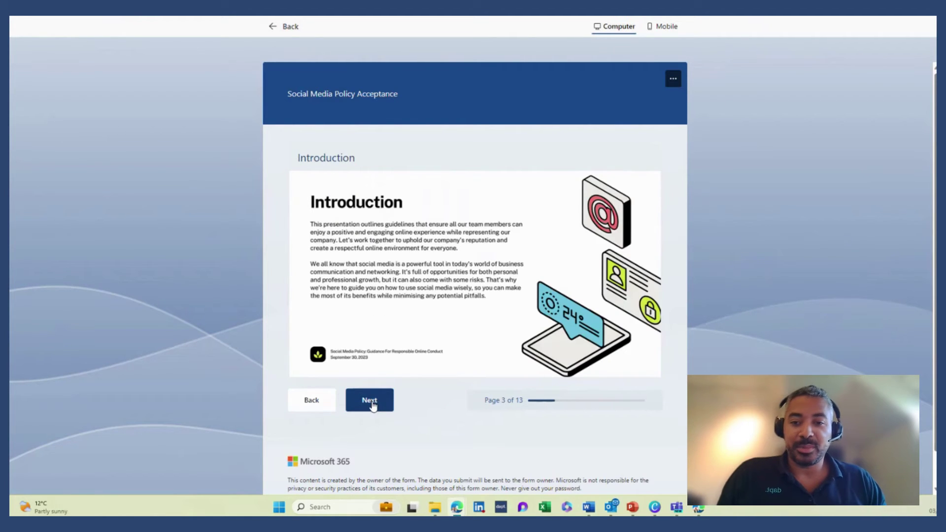
{"action": "left_click", "coordinate": [372, 402]}
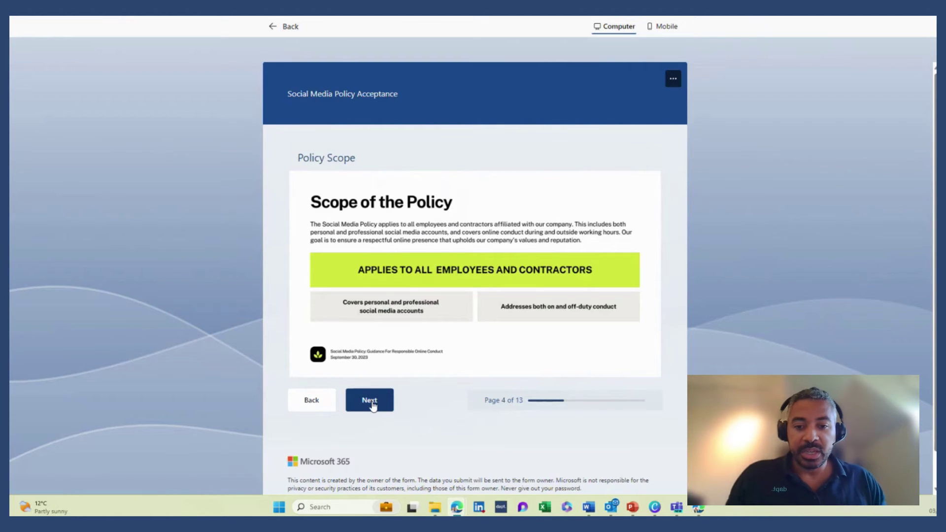
{"action": "left_click", "coordinate": [372, 403]}
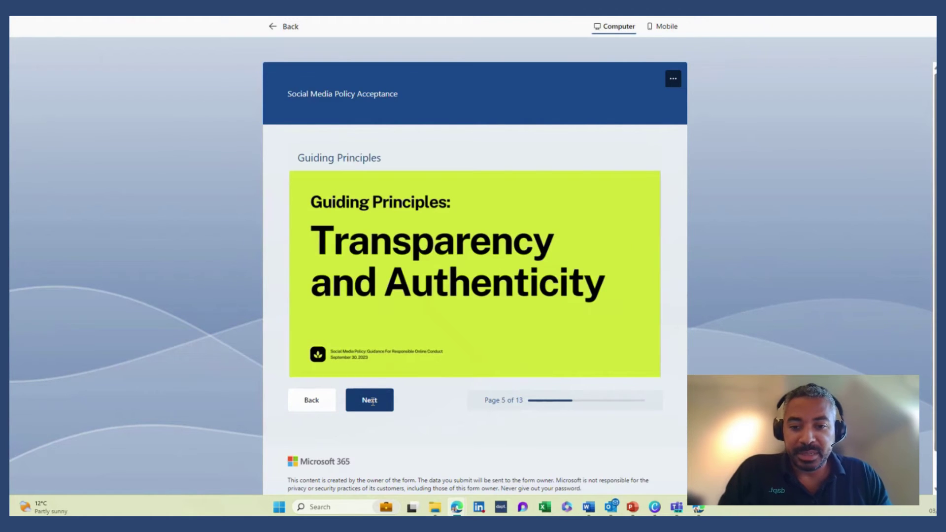
{"action": "left_click", "coordinate": [373, 403]}
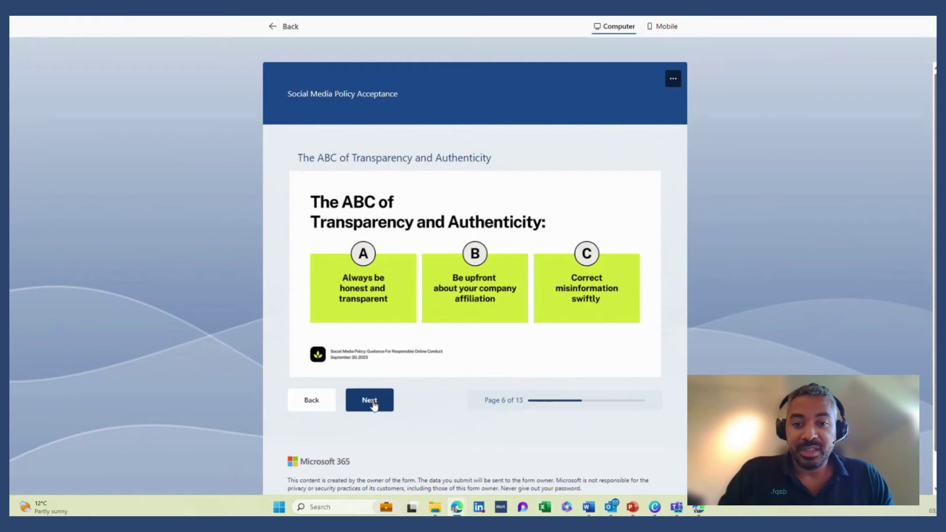
{"action": "left_click", "coordinate": [373, 404]}
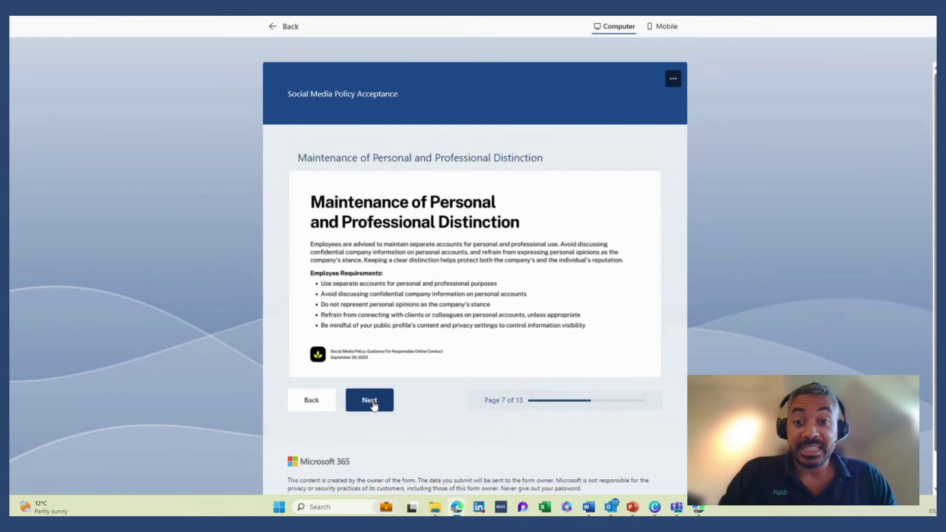
{"action": "left_click", "coordinate": [373, 403]}
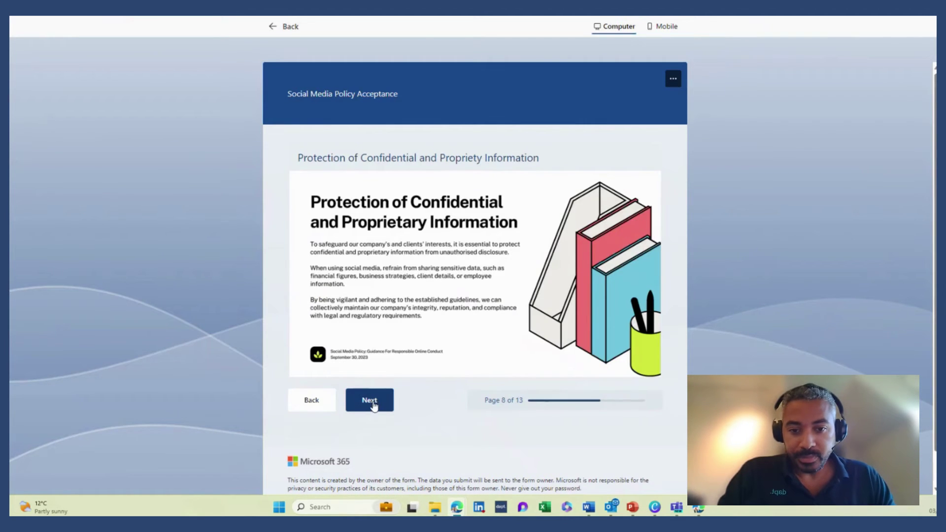
{"action": "left_click", "coordinate": [373, 404]}
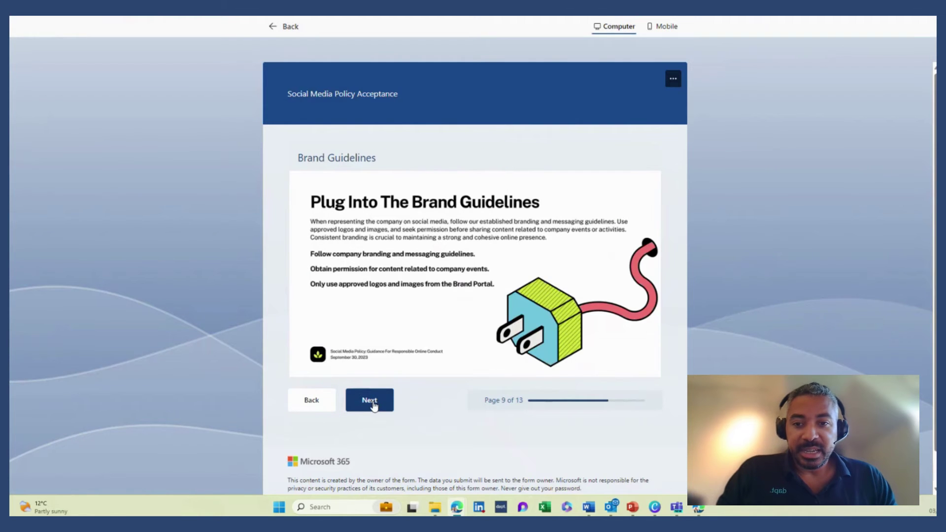
{"action": "left_click", "coordinate": [373, 403]}
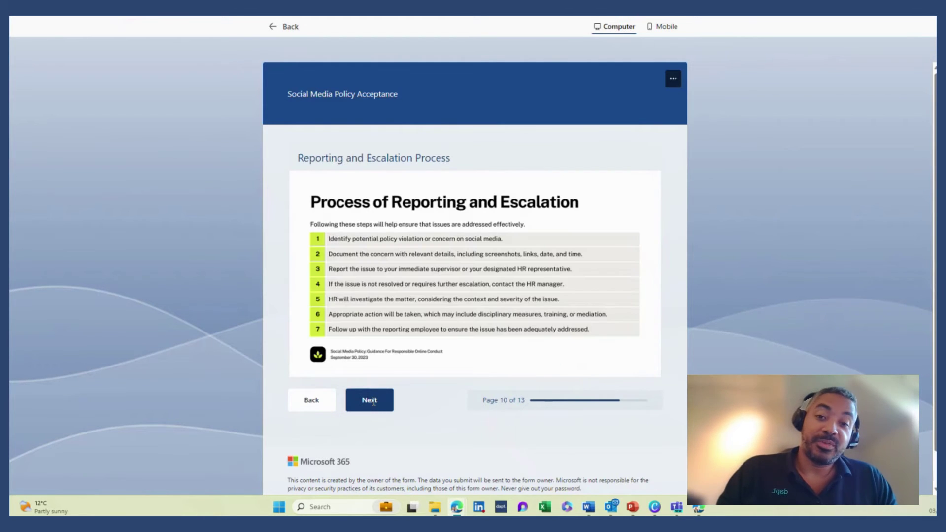
{"action": "left_click", "coordinate": [373, 404]}
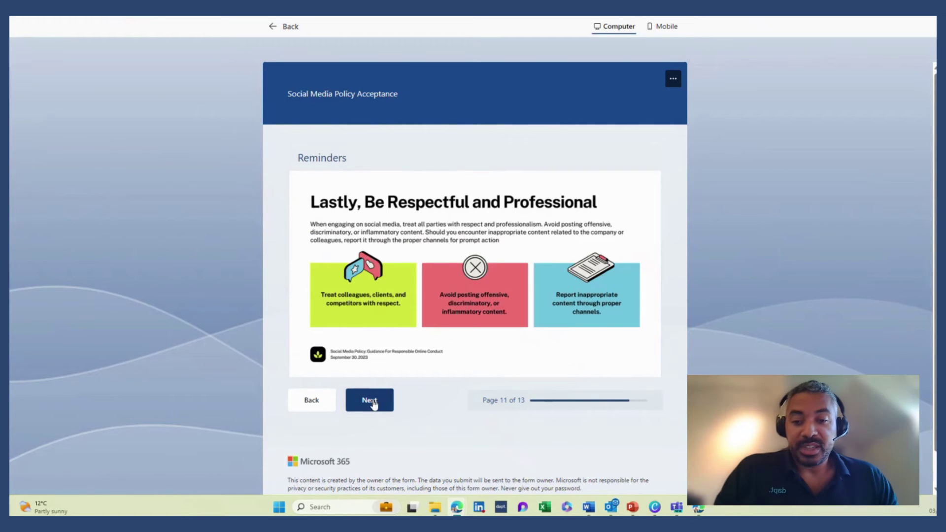
{"action": "left_click", "coordinate": [374, 404]}
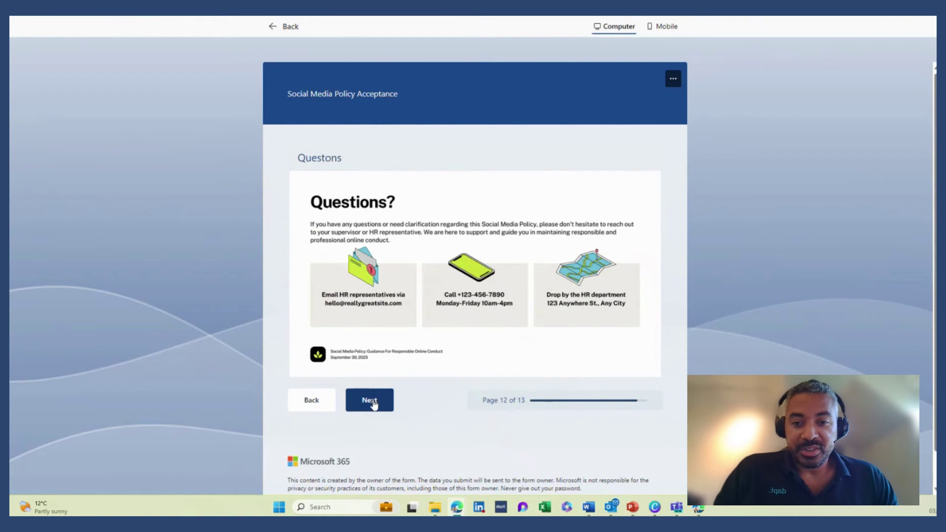
{"action": "left_click", "coordinate": [373, 404]}
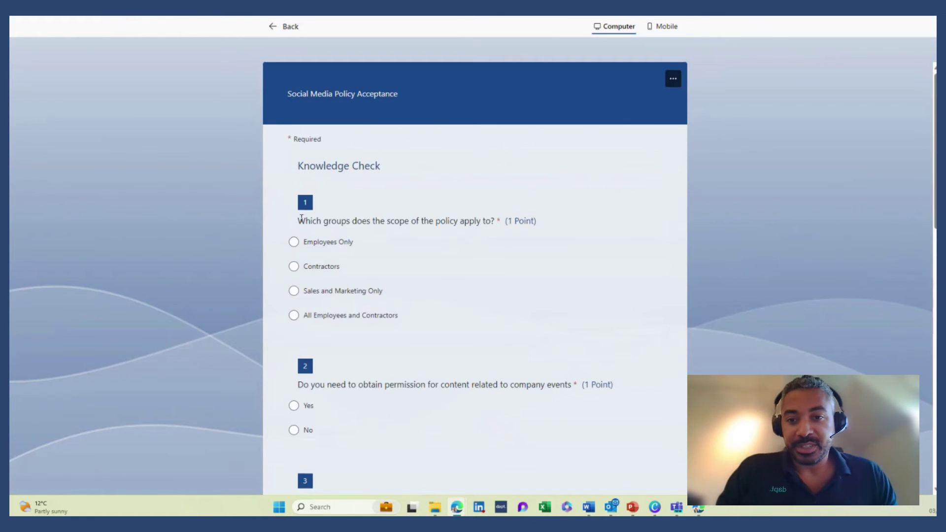
- Answer question 1 with "All Employees and Contractors" and question 2 with "Yes"
{"action": "left_click", "coordinate": [293, 316]}
{"action": "scroll", "coordinate": [409, 300], "scroll_direction": "down", "scroll_amount": 4}
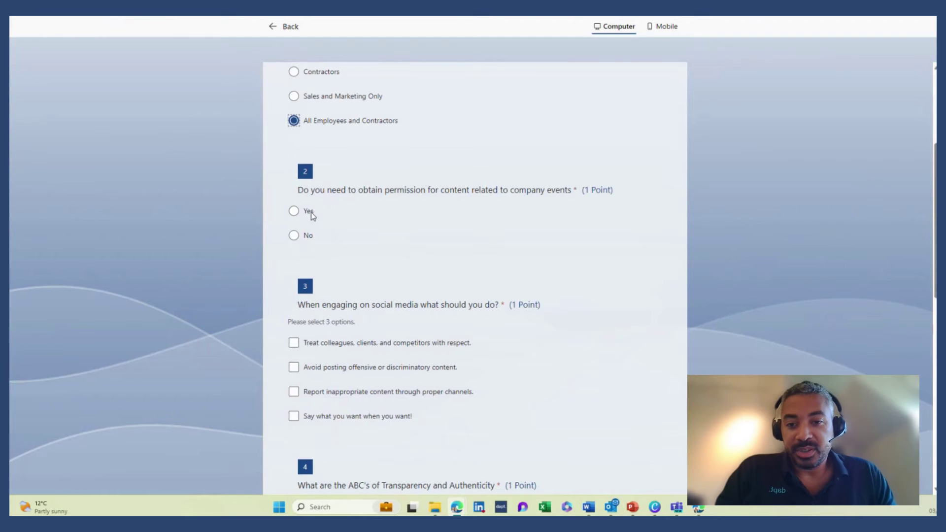
{"action": "left_click", "coordinate": [294, 212]}
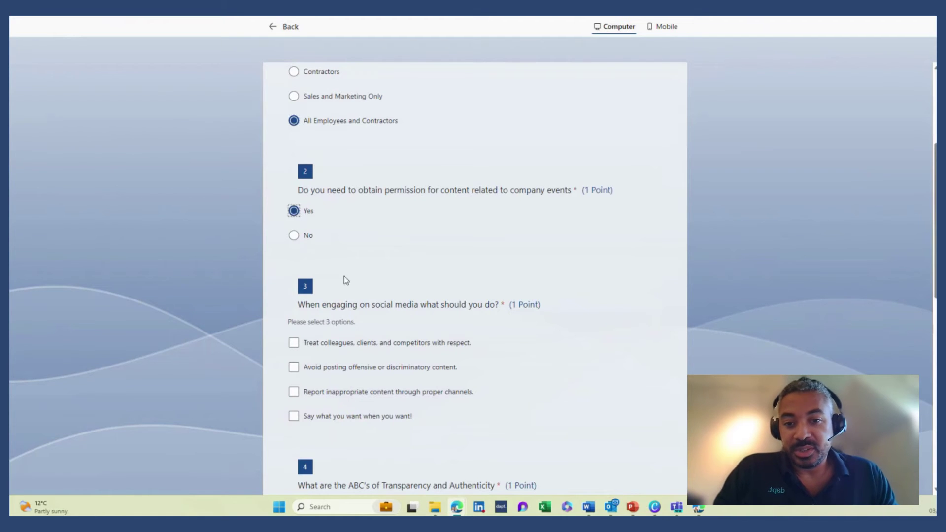
- For question 3, select treating others with respect, avoiding offensive or discriminatory content, and reporting inappropriate content through proper channels
{"action": "scroll", "coordinate": [348, 283], "scroll_direction": "down", "scroll_amount": 3}
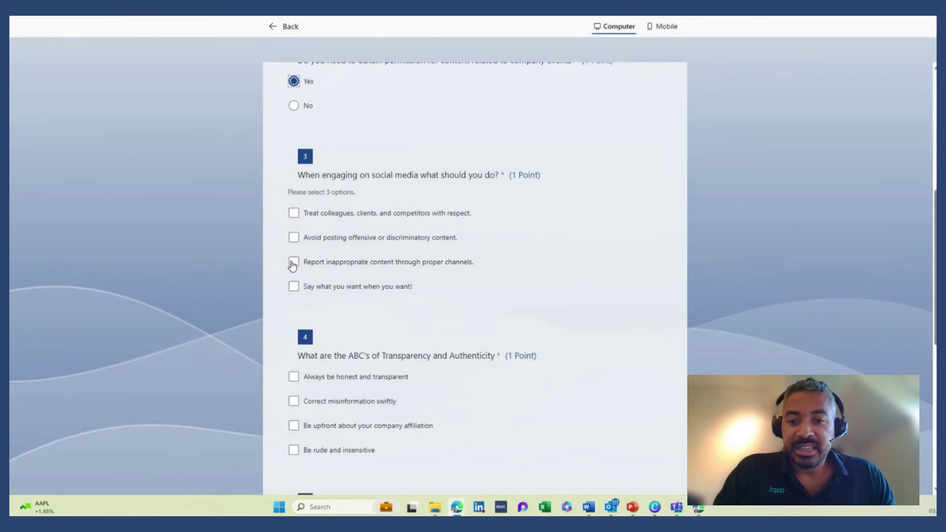
{"action": "left_click", "coordinate": [293, 264]}
{"action": "left_click", "coordinate": [294, 238]}
{"action": "left_click", "coordinate": [295, 214]}
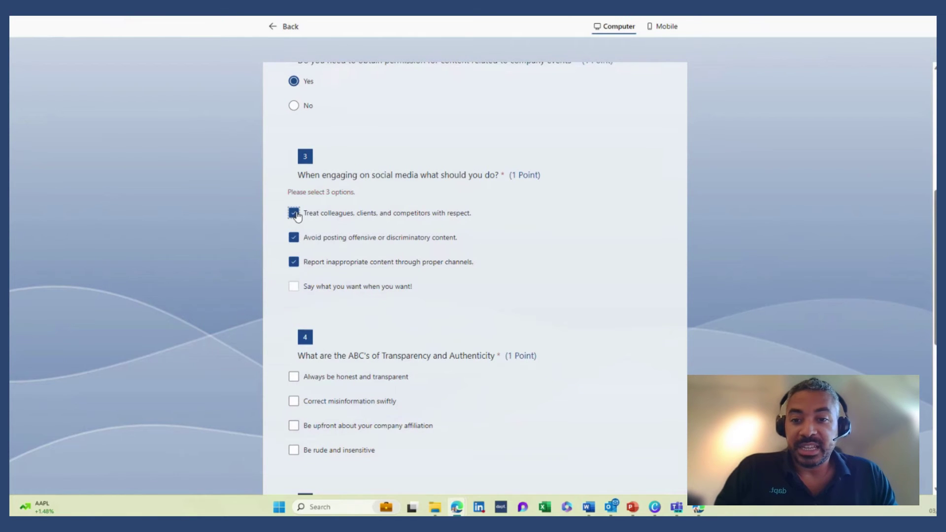
- For question 4, select "Always be honest and transparent", "Correct misinformation swiftly" and "Be upfront about your company affiliation"
{"action": "scroll", "coordinate": [344, 280], "scroll_direction": "down", "scroll_amount": 3}
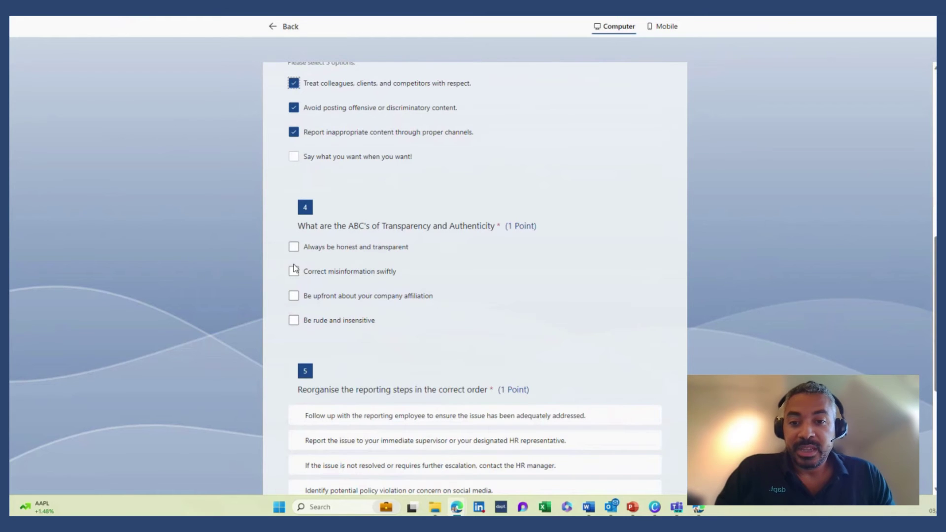
{"action": "left_click", "coordinate": [293, 247]}
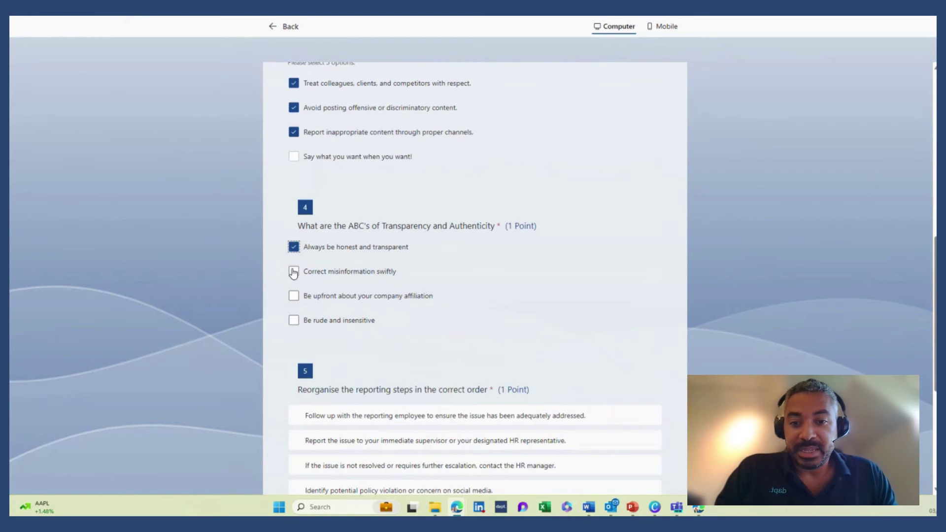
{"action": "left_click", "coordinate": [293, 272]}
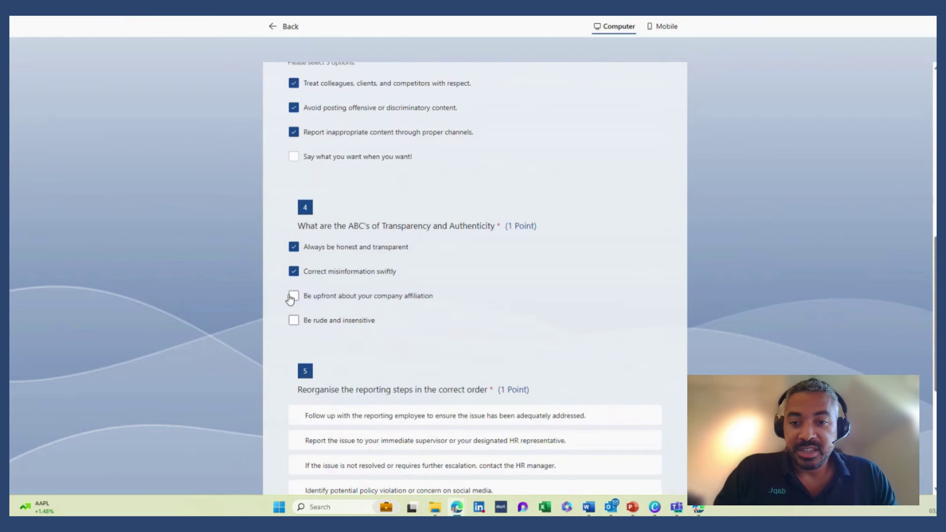
{"action": "left_click", "coordinate": [292, 296]}
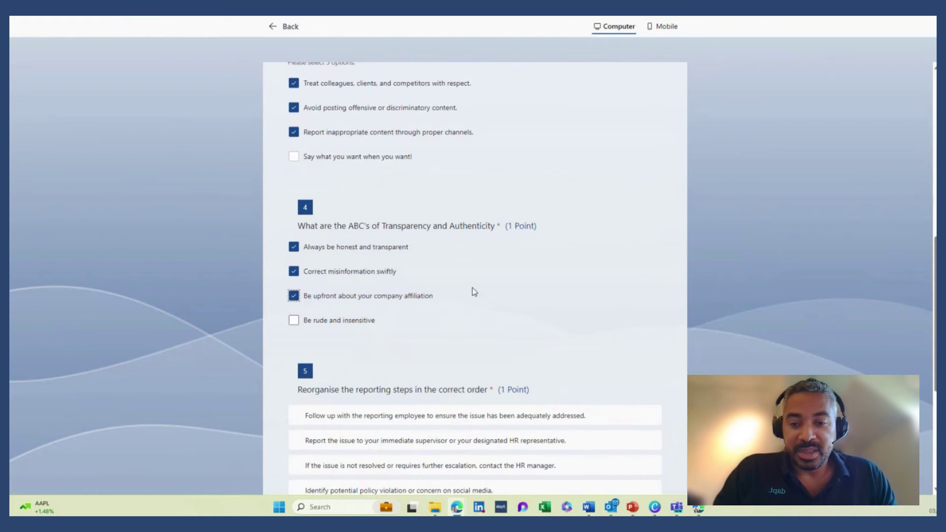
- In question 5, raise the supervisor report, violation identification, appropriate action and HR investigation steps one place each, and submit the form
{"action": "scroll", "coordinate": [473, 288], "scroll_direction": "down", "scroll_amount": 4}
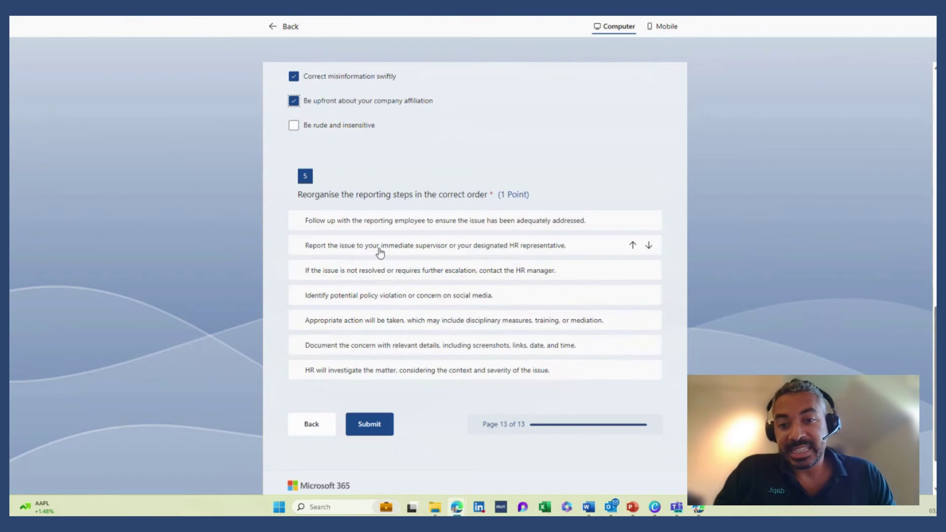
{"action": "left_click", "coordinate": [633, 246]}
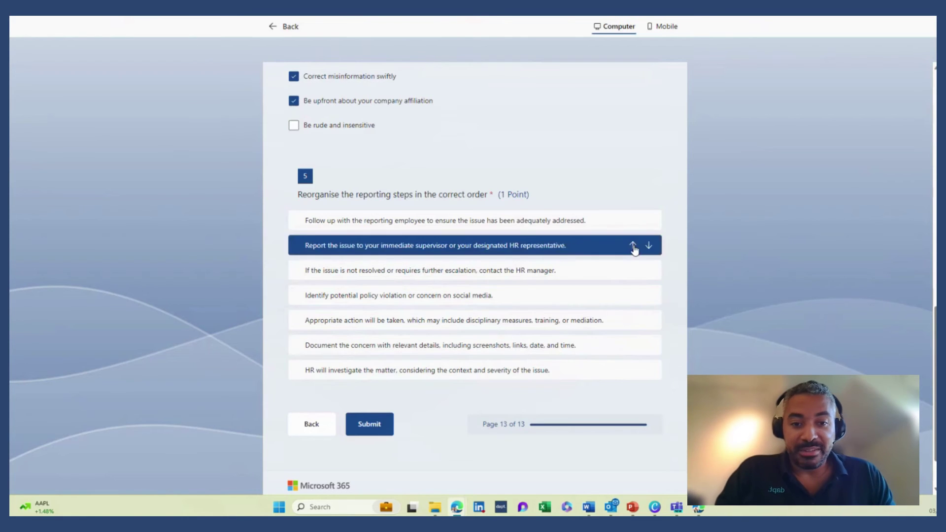
{"action": "left_click", "coordinate": [633, 295]}
{"action": "left_click", "coordinate": [634, 321]}
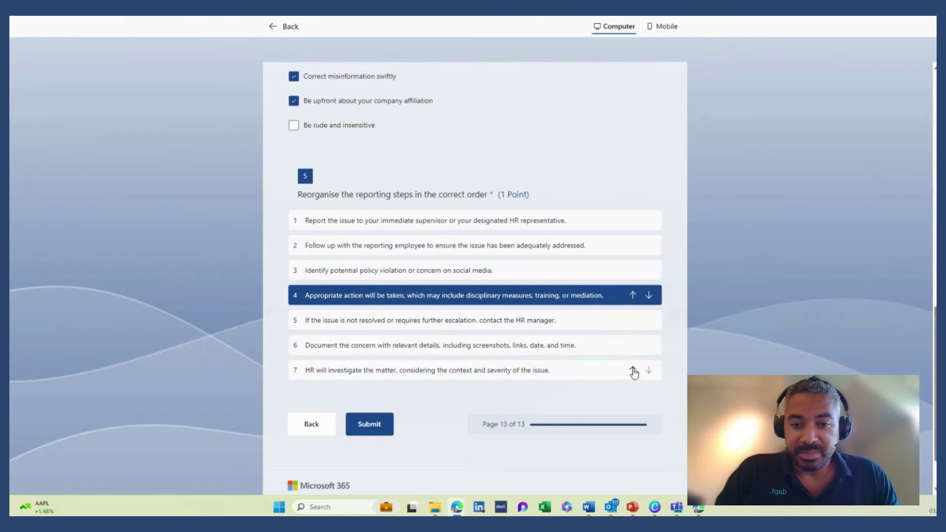
{"action": "left_click", "coordinate": [633, 370]}
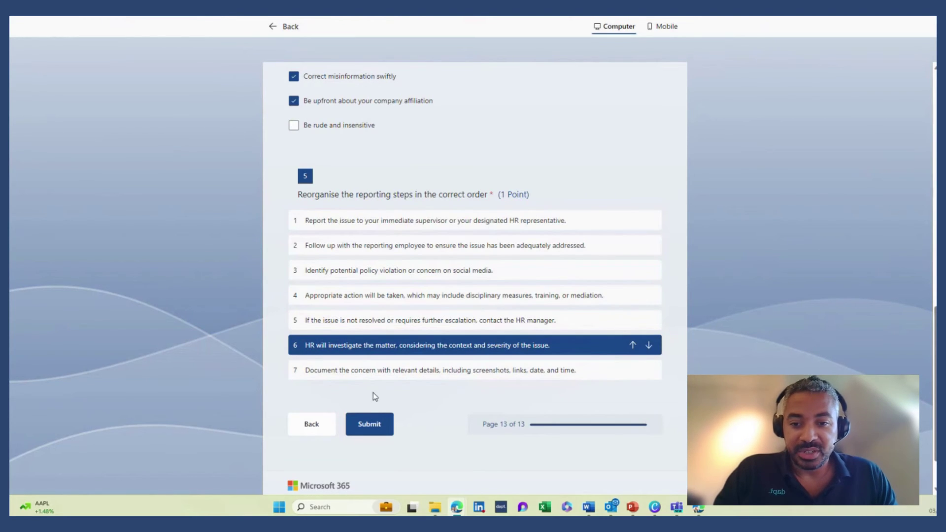
{"action": "left_click", "coordinate": [633, 370]}
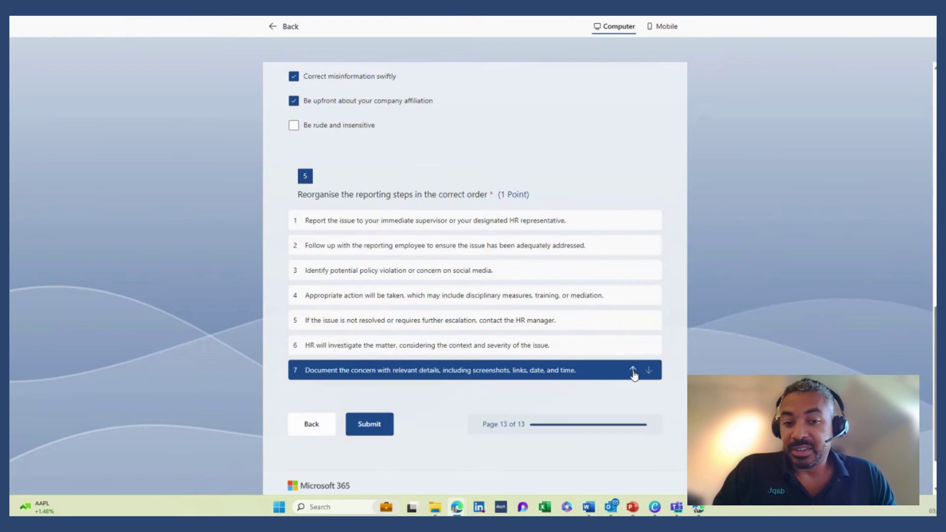
{"action": "left_click", "coordinate": [369, 428]}
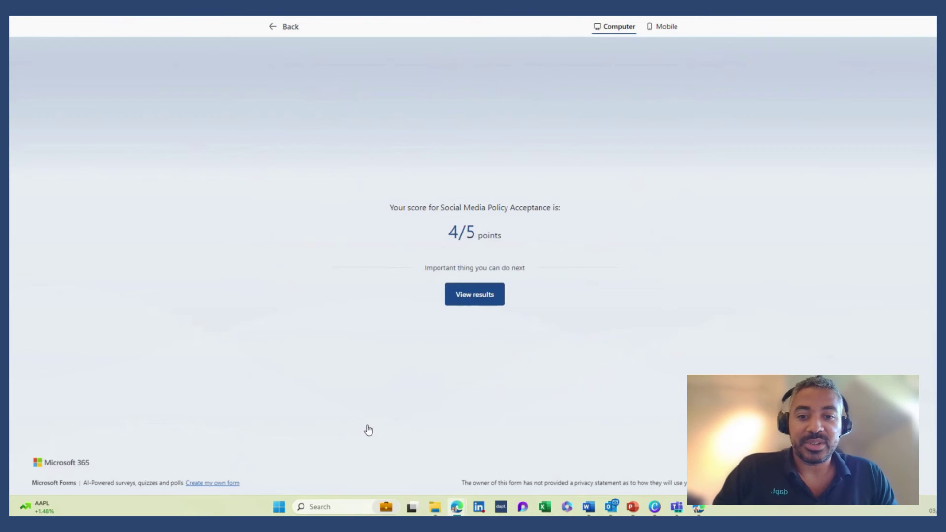
- View the submitted quiz's results, examine the marking and correct answers for the Knowledge Check questions, and leave the preview
{"action": "left_click", "coordinate": [476, 297]}
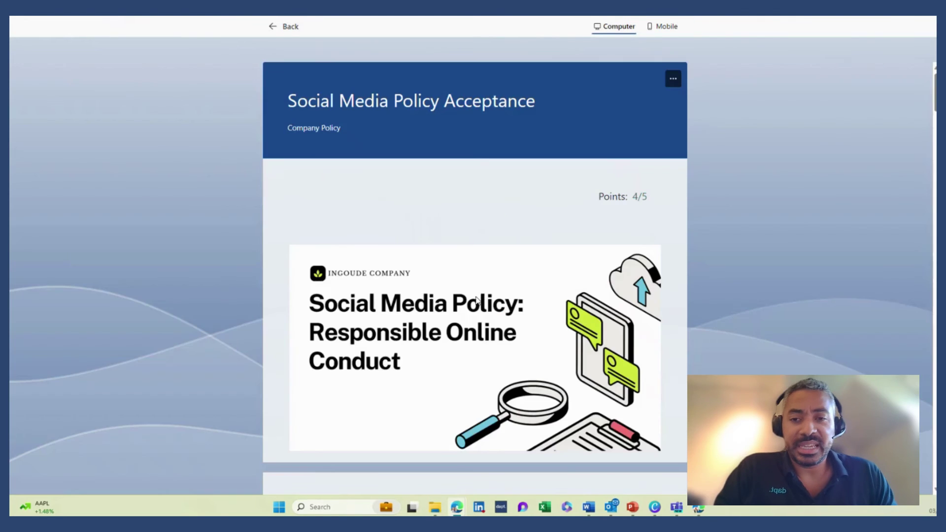
{"action": "scroll", "coordinate": [475, 322], "scroll_direction": "down", "scroll_amount": 2}
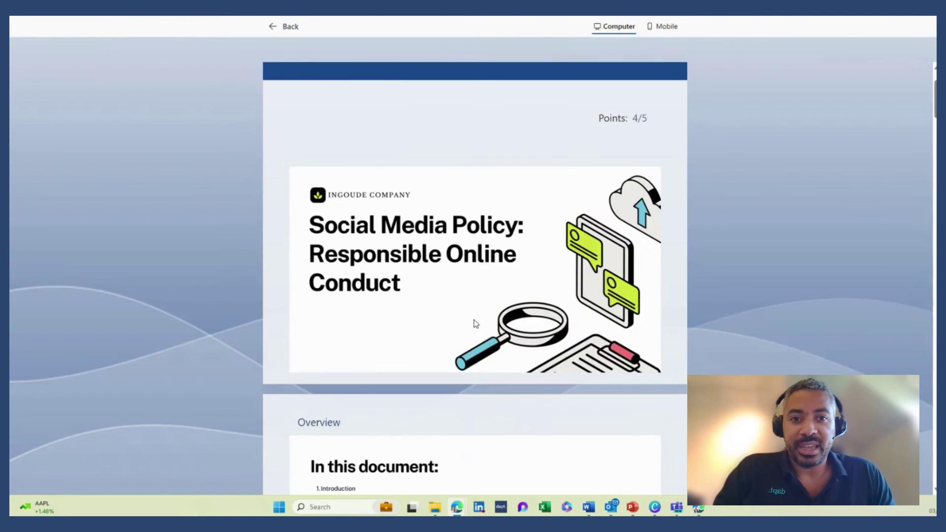
{"action": "scroll", "coordinate": [475, 323], "scroll_direction": "down", "scroll_amount": 3}
{"action": "scroll", "coordinate": [480, 345], "scroll_direction": "down", "scroll_amount": 5}
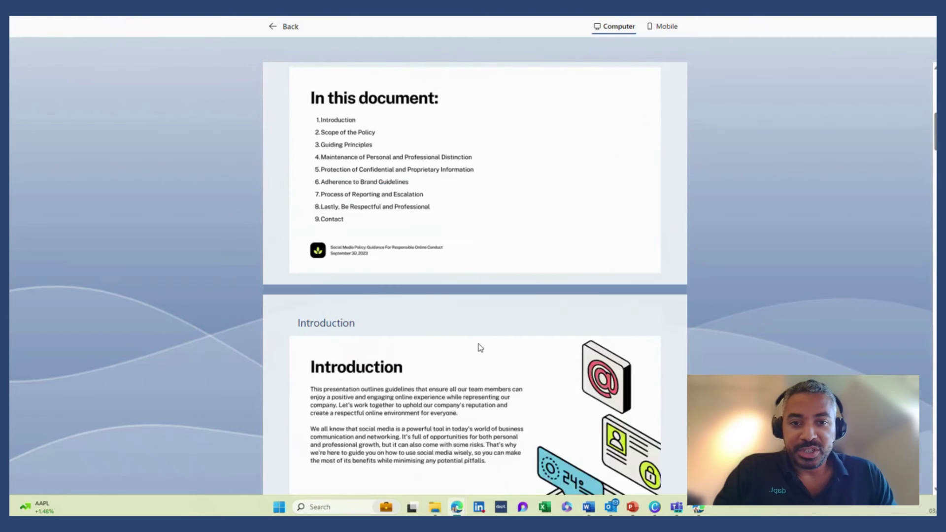
{"action": "scroll", "coordinate": [480, 349], "scroll_direction": "down", "scroll_amount": 15}
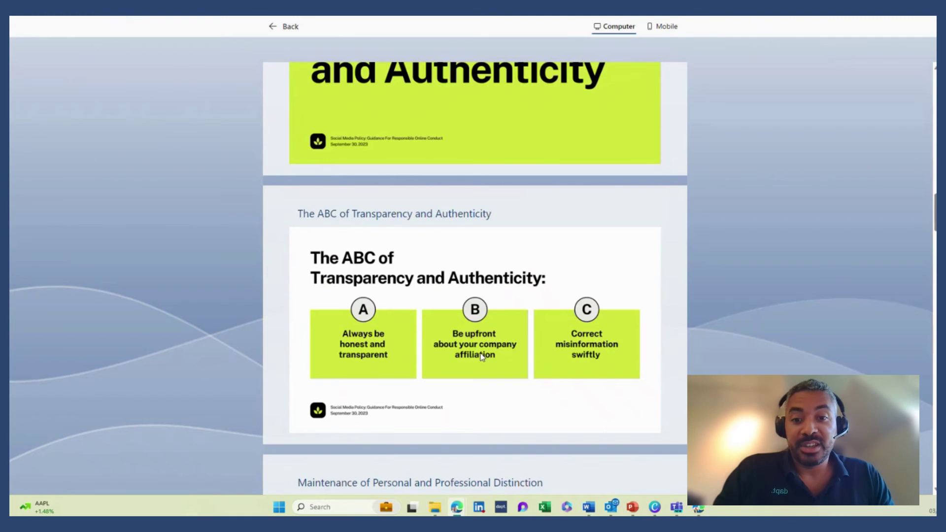
{"action": "scroll", "coordinate": [482, 357], "scroll_direction": "down", "scroll_amount": 10}
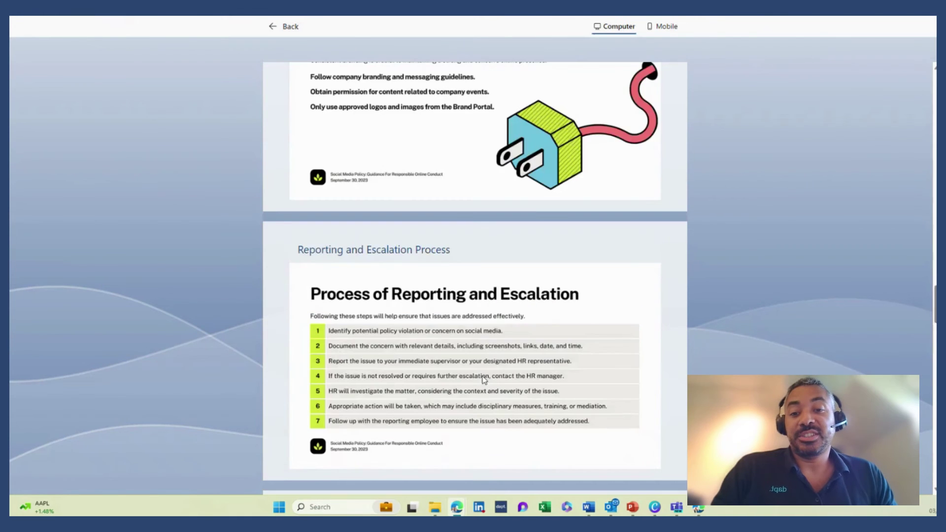
{"action": "scroll", "coordinate": [484, 380], "scroll_direction": "down", "scroll_amount": 6}
{"action": "scroll", "coordinate": [483, 379], "scroll_direction": "down", "scroll_amount": 5}
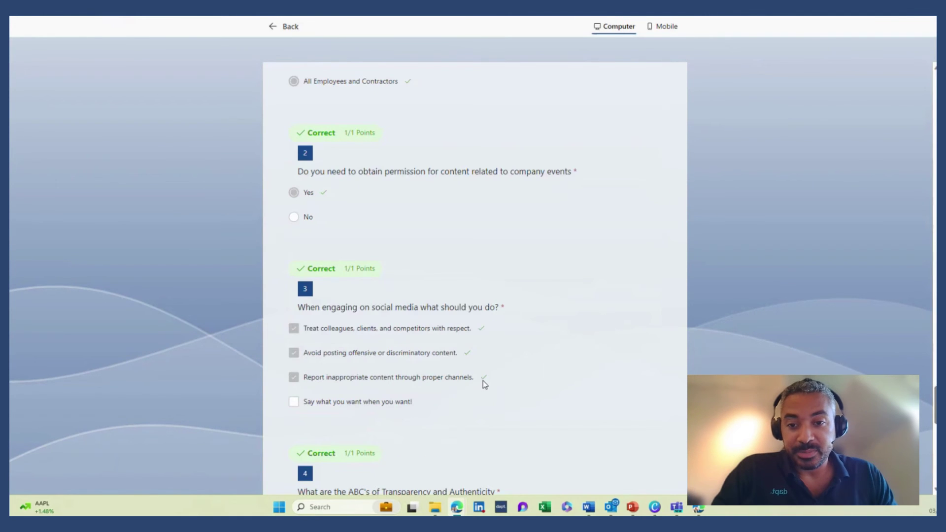
{"action": "scroll", "coordinate": [485, 384], "scroll_direction": "down", "scroll_amount": 6}
{"action": "scroll", "coordinate": [483, 381], "scroll_direction": "down", "scroll_amount": 4}
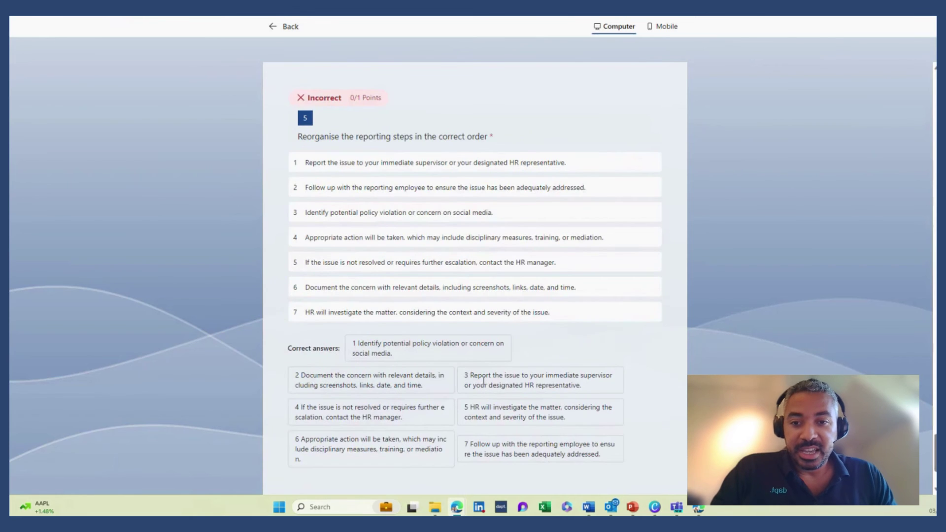
{"action": "scroll", "coordinate": [483, 381], "scroll_direction": "down", "scroll_amount": 1}
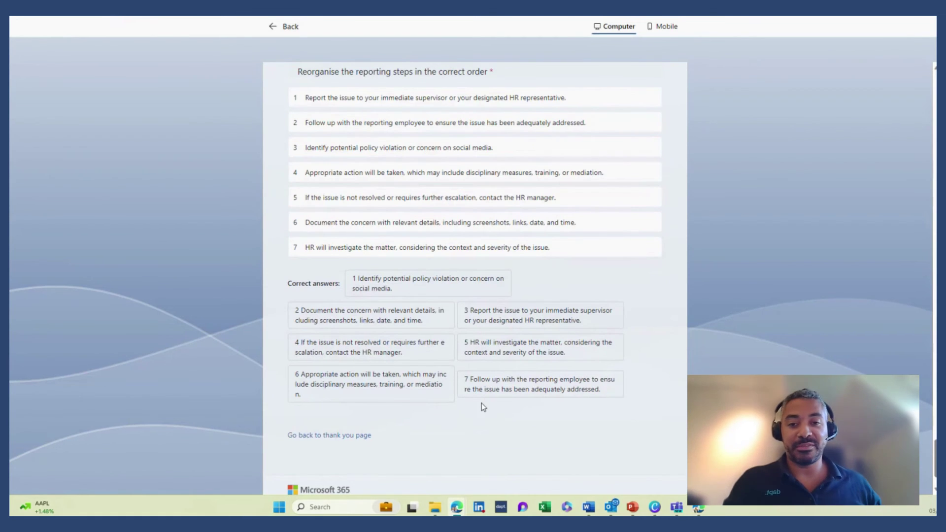
{"action": "left_click", "coordinate": [281, 34]}
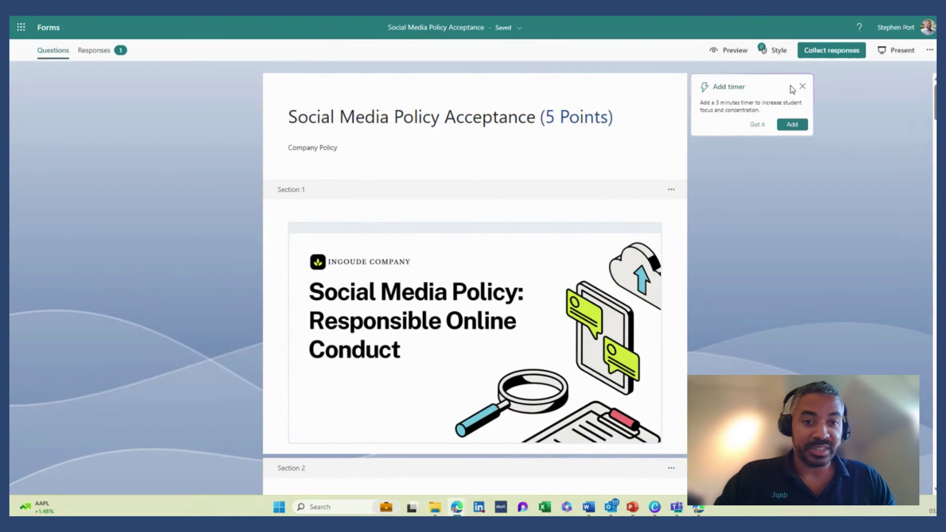
- Open the form's settings and review the options for quiz results, who can fill in the form, and responses
{"action": "left_click", "coordinate": [931, 52]}
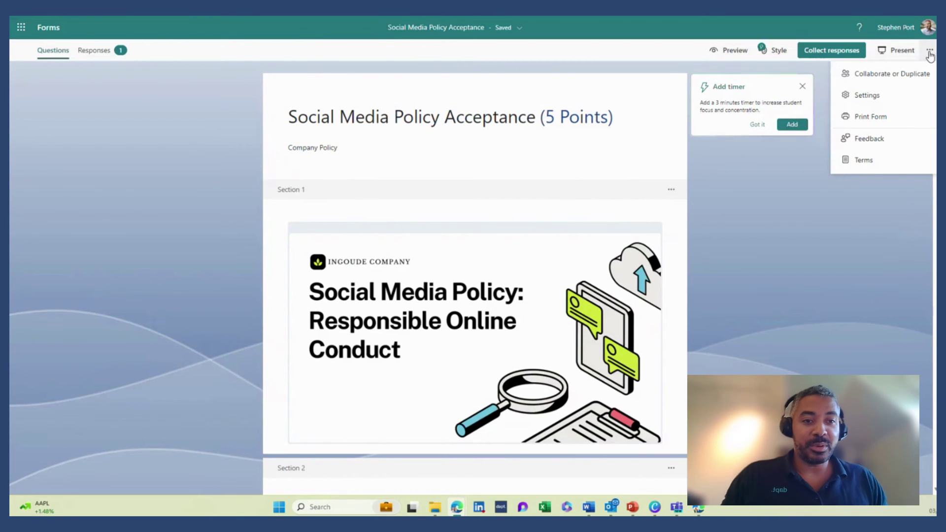
{"action": "left_click", "coordinate": [873, 98]}
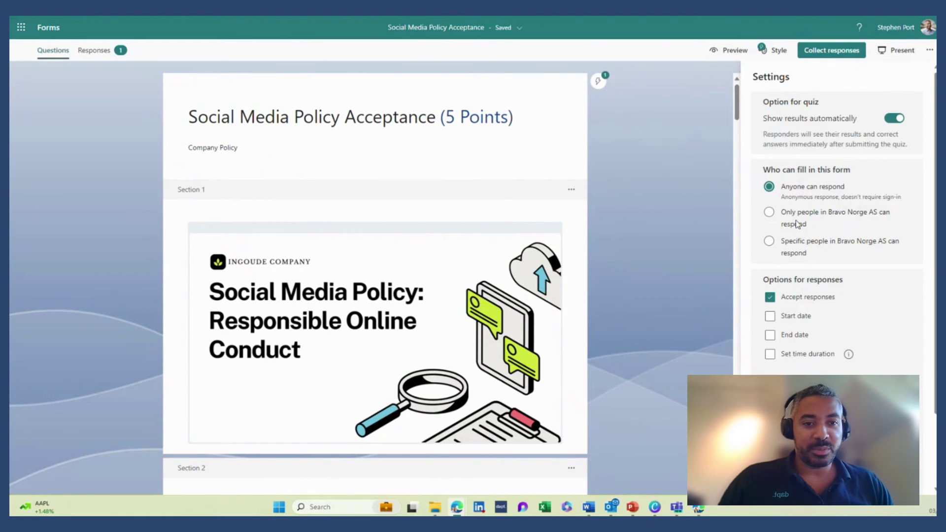
{"action": "scroll", "coordinate": [797, 255], "scroll_direction": "down", "scroll_amount": 2}
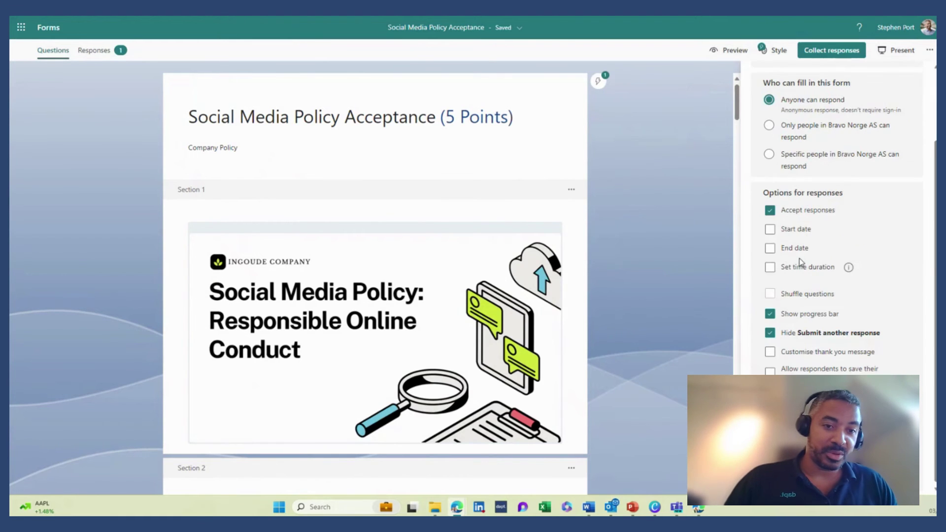
{"action": "scroll", "coordinate": [804, 283], "scroll_direction": "up", "scroll_amount": 2}
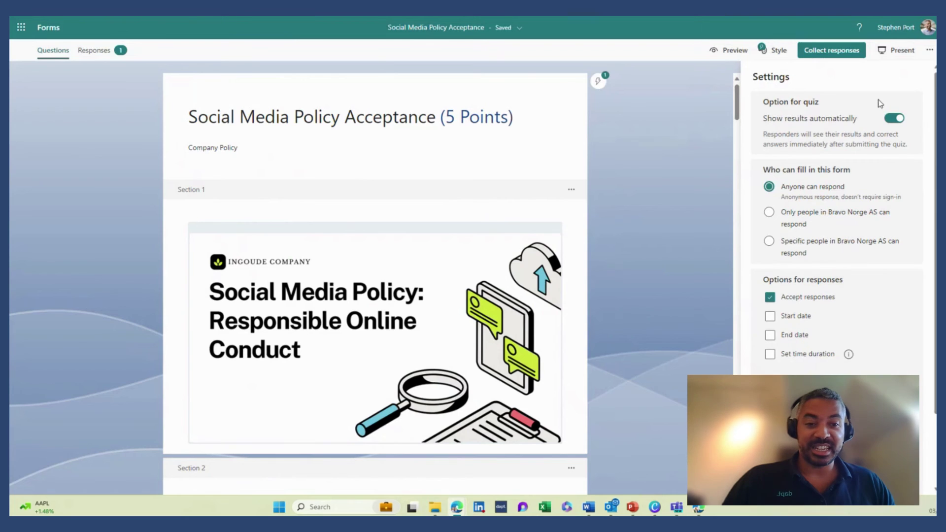
- Open the options for sending the form and collecting responses, and shorten the form's URL
{"action": "left_click", "coordinate": [775, 52]}
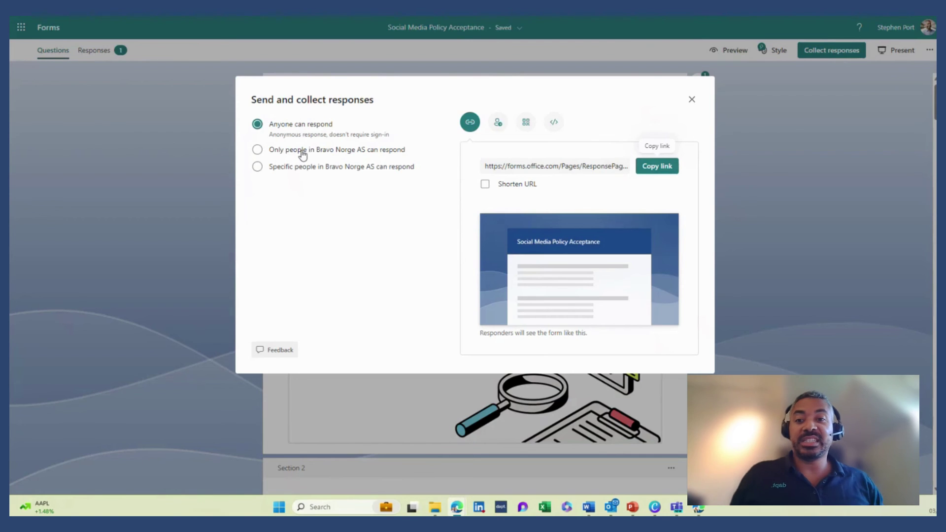
{"action": "left_click", "coordinate": [483, 186]}
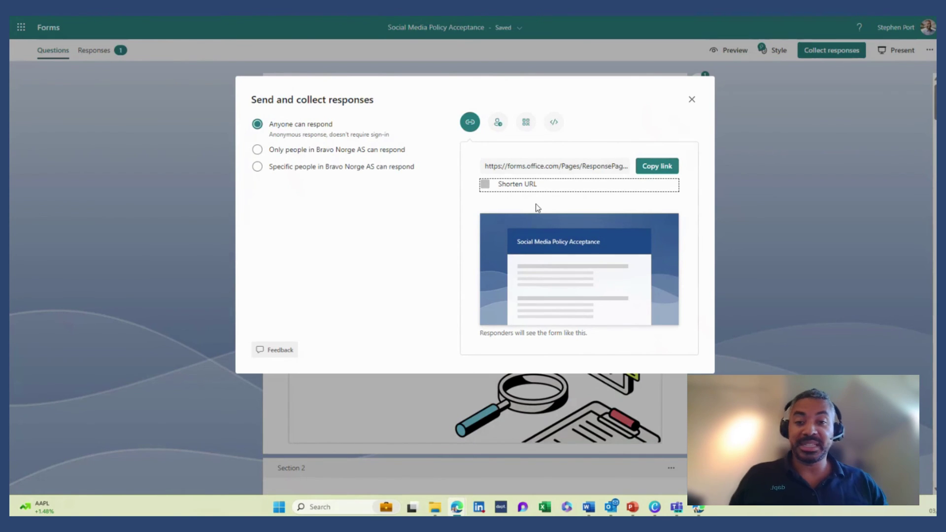
- Prepare an invitation to the quiz and set it to be sent via Teams as well as Outlook
{"action": "left_click", "coordinate": [499, 123]}
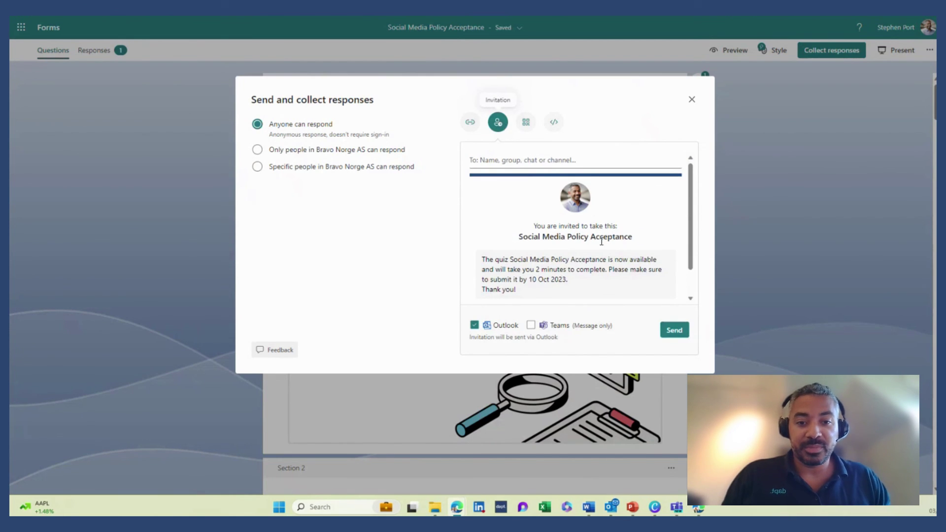
{"action": "scroll", "coordinate": [587, 250], "scroll_direction": "down", "scroll_amount": 1}
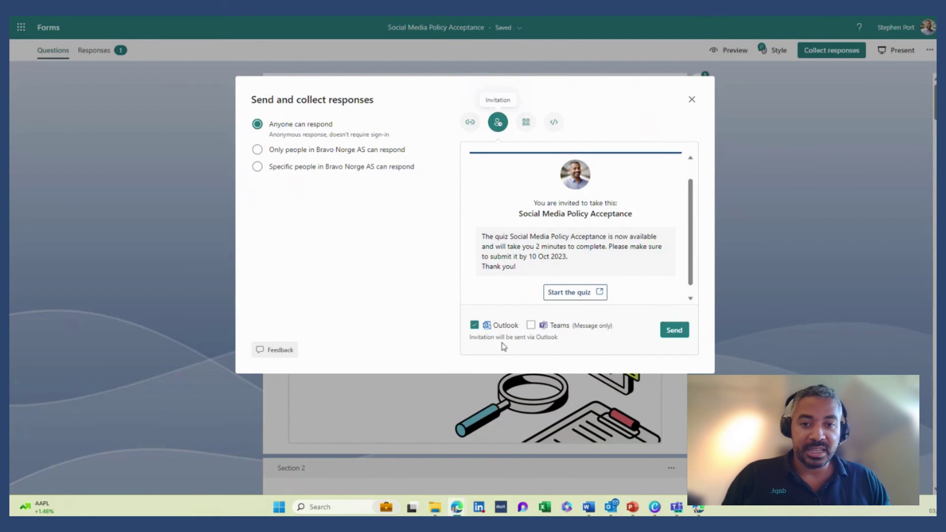
{"action": "left_click", "coordinate": [531, 326]}
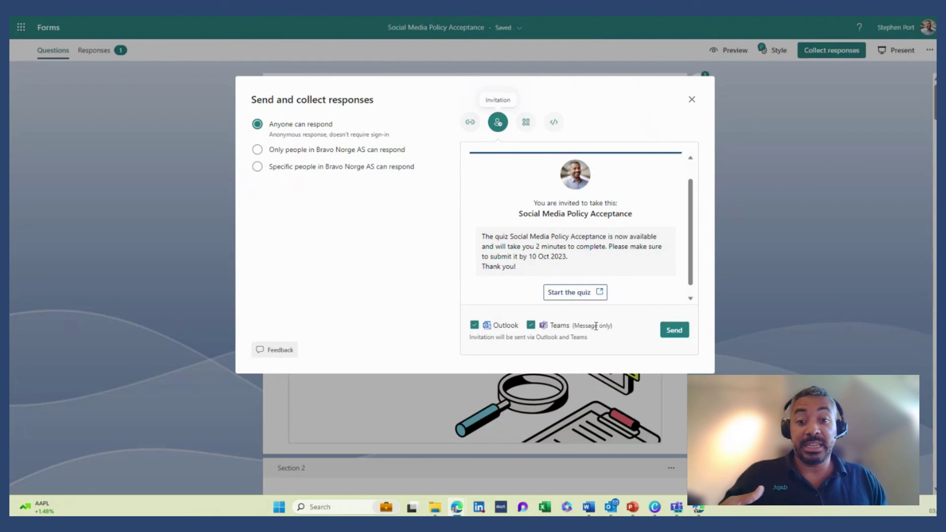
- Add a suggested colleague as the invitation's recipient and send the invitation
{"action": "scroll", "coordinate": [540, 302], "scroll_direction": "up", "scroll_amount": 1}
{"action": "left_click", "coordinate": [523, 163]}
{"action": "left_click", "coordinate": [522, 197]}
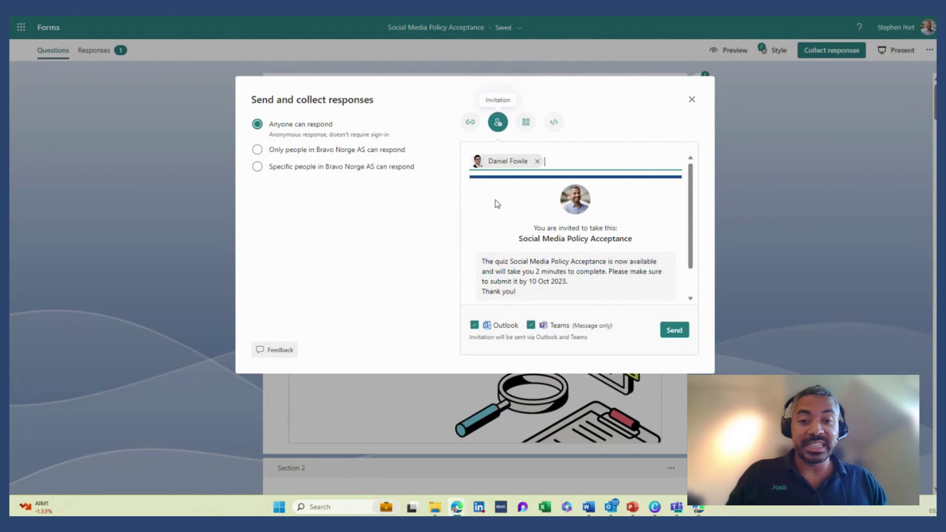
{"action": "left_click", "coordinate": [676, 331]}
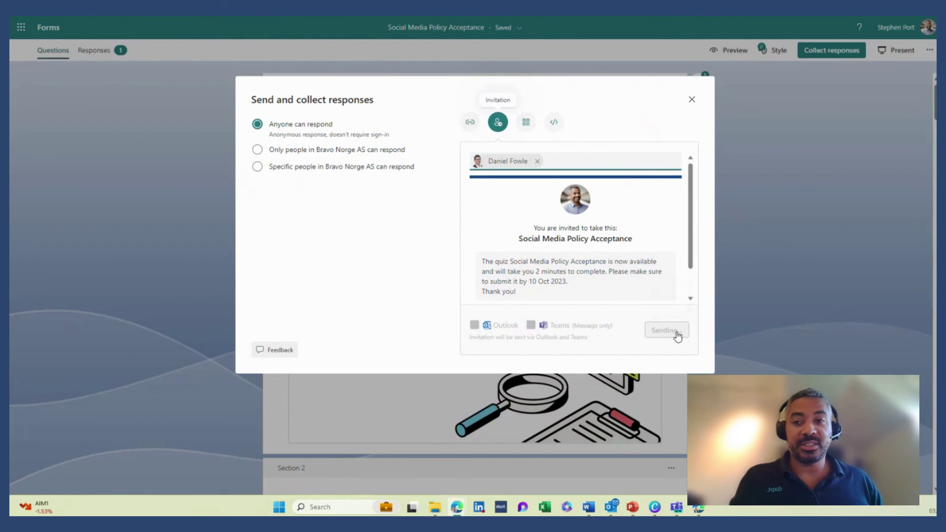